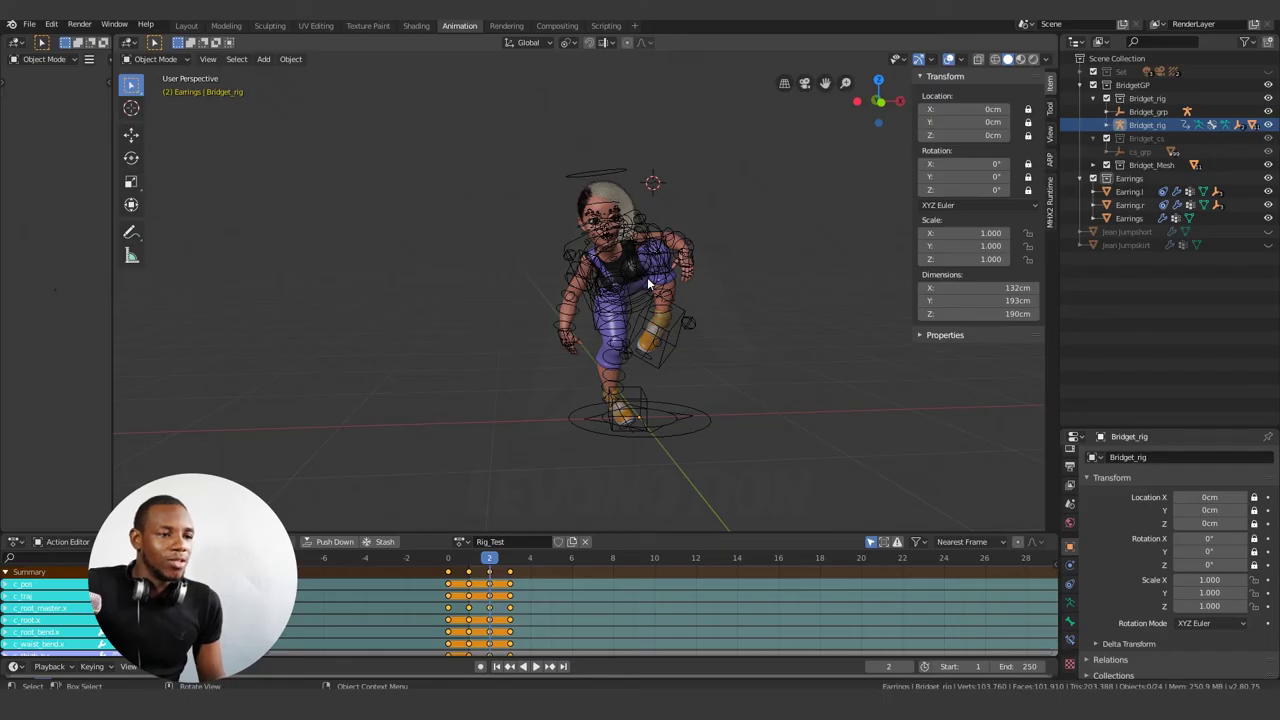
- Delete the armature rig, then undo to restore it and reselect the rig
mouse_move(614, 255)
middle_mouse_down()
mouse_move(696, 312)
mouse_move(573, 312)
middle_mouse_up()
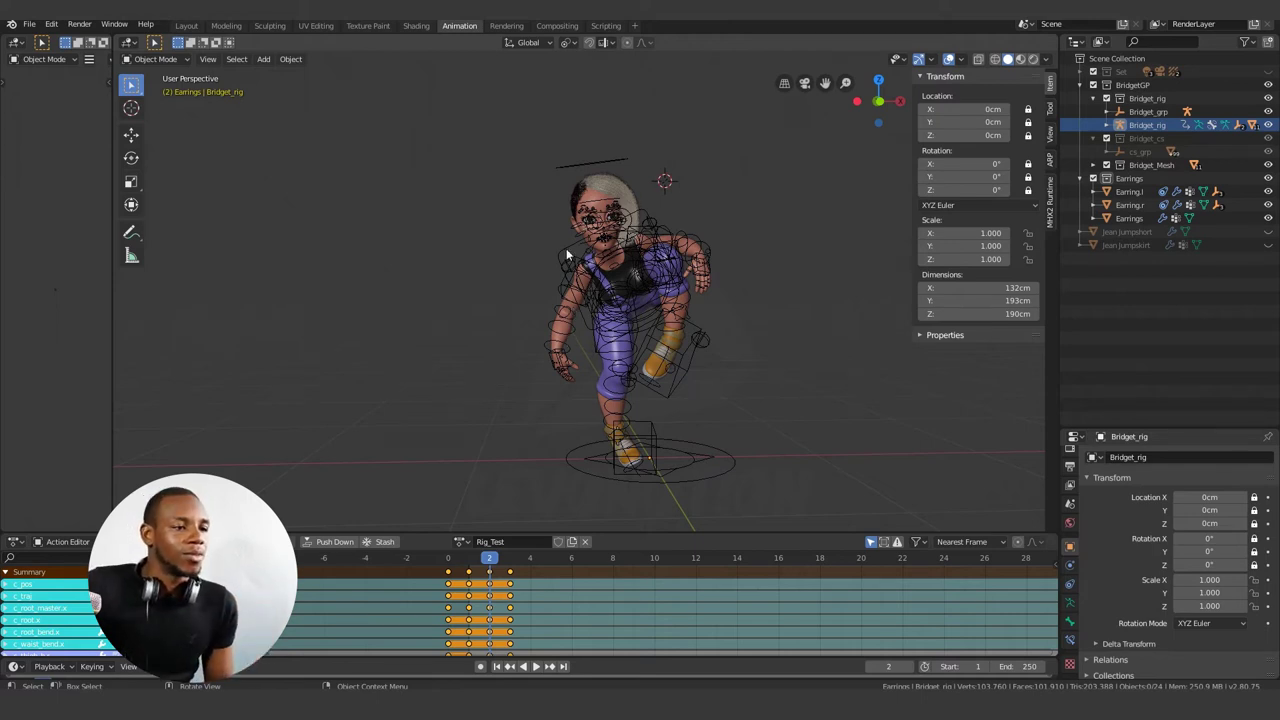
left_click(566, 255)
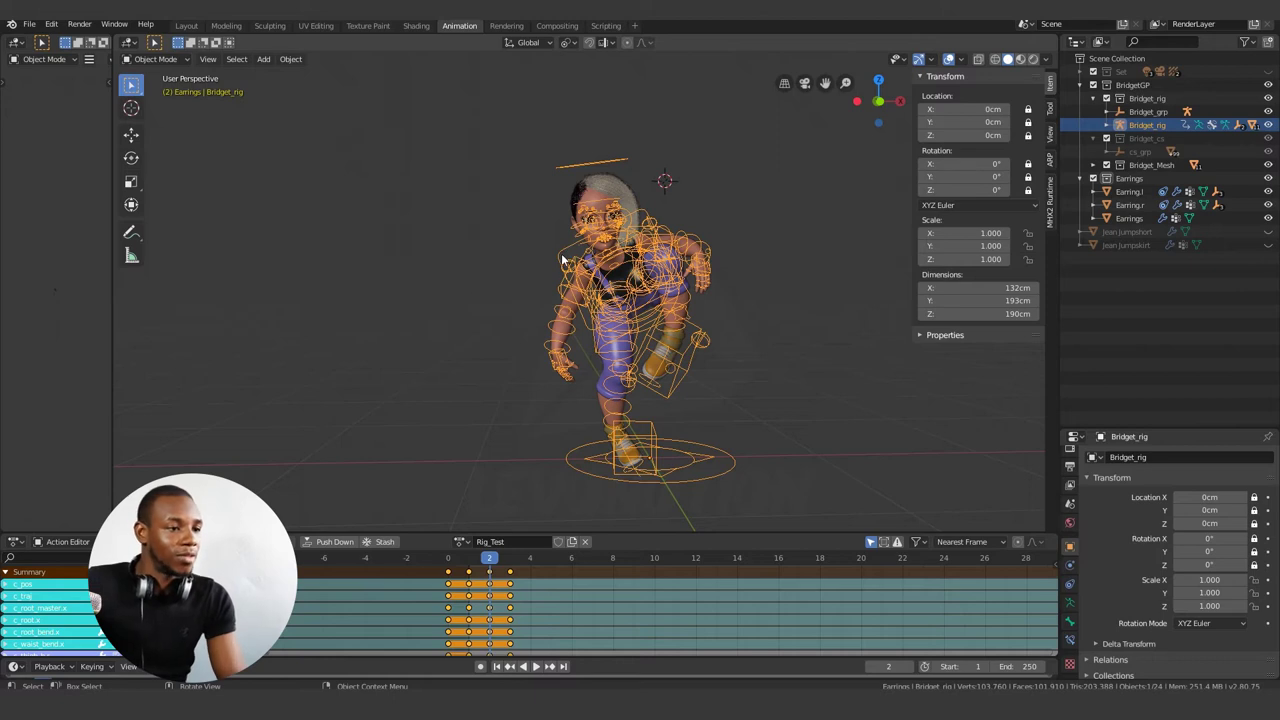
key("Delete")
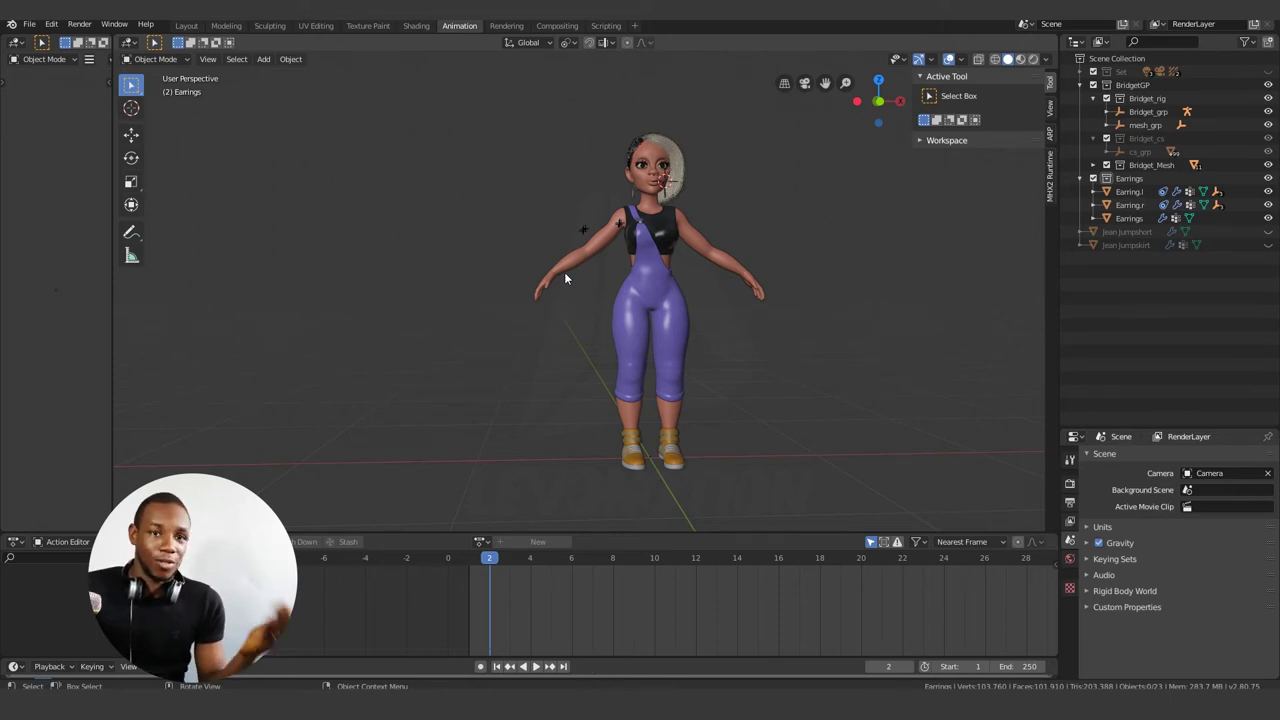
key("ctrl")
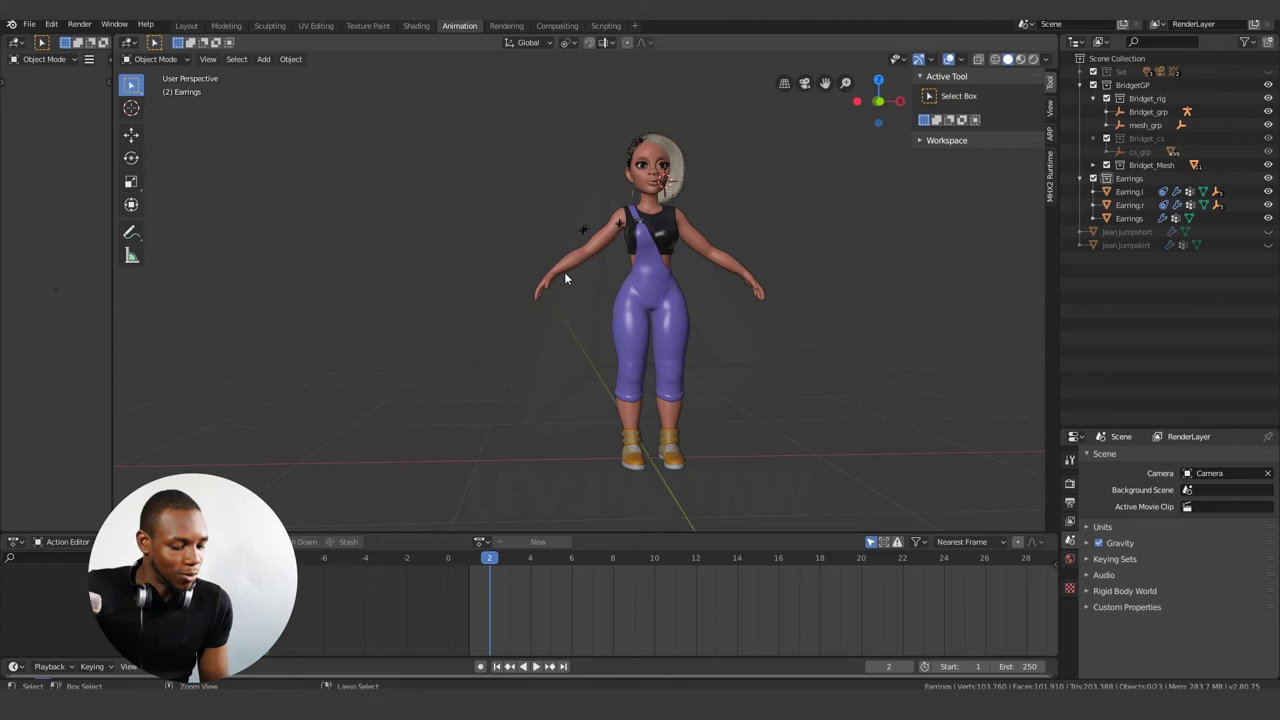
key("ctrl+z")
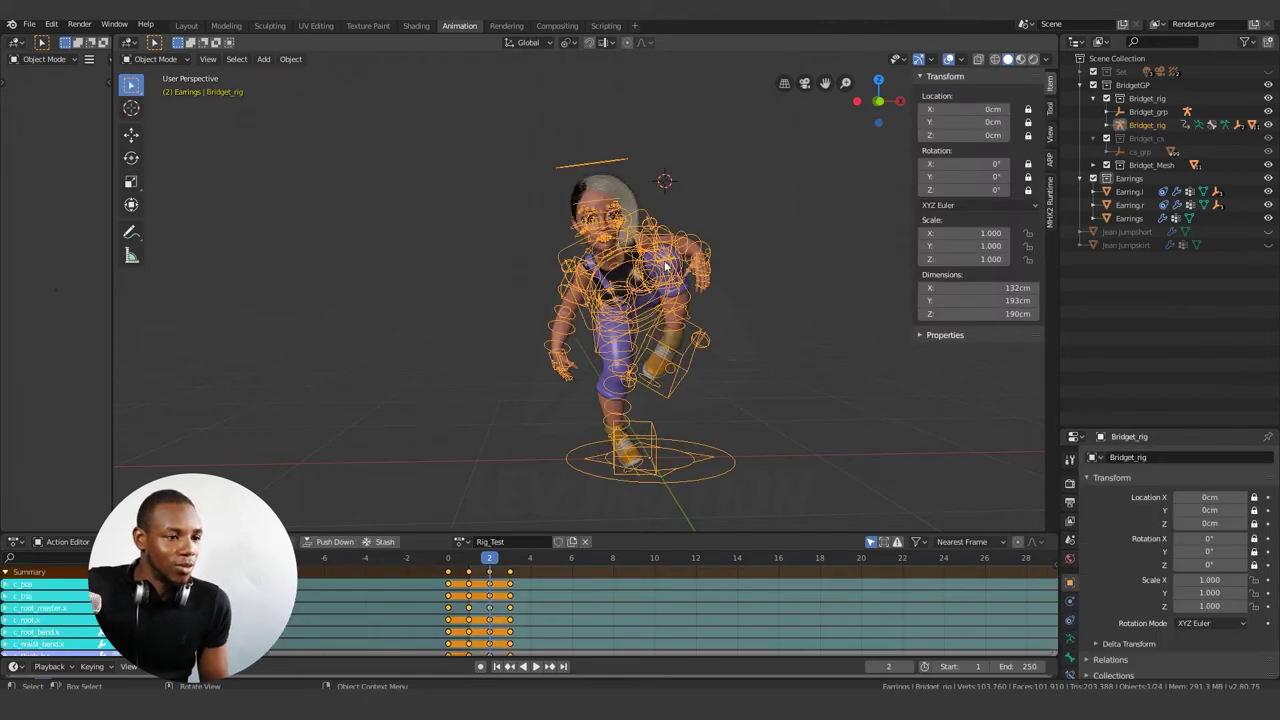
middle_click_drag(770, 378, 742, 381)
key("ctrl+z")
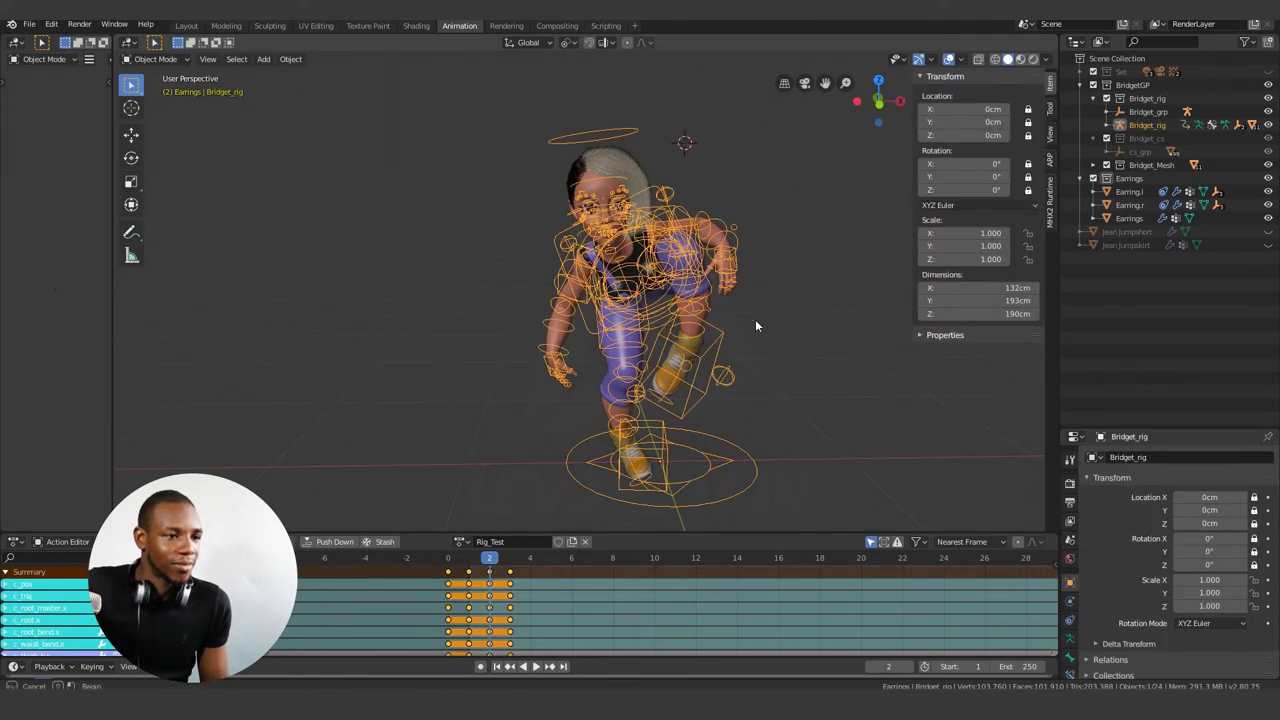
key("ctrl+z")
middle_click_drag(755, 326, 672, 324)
key("ctrl+z")
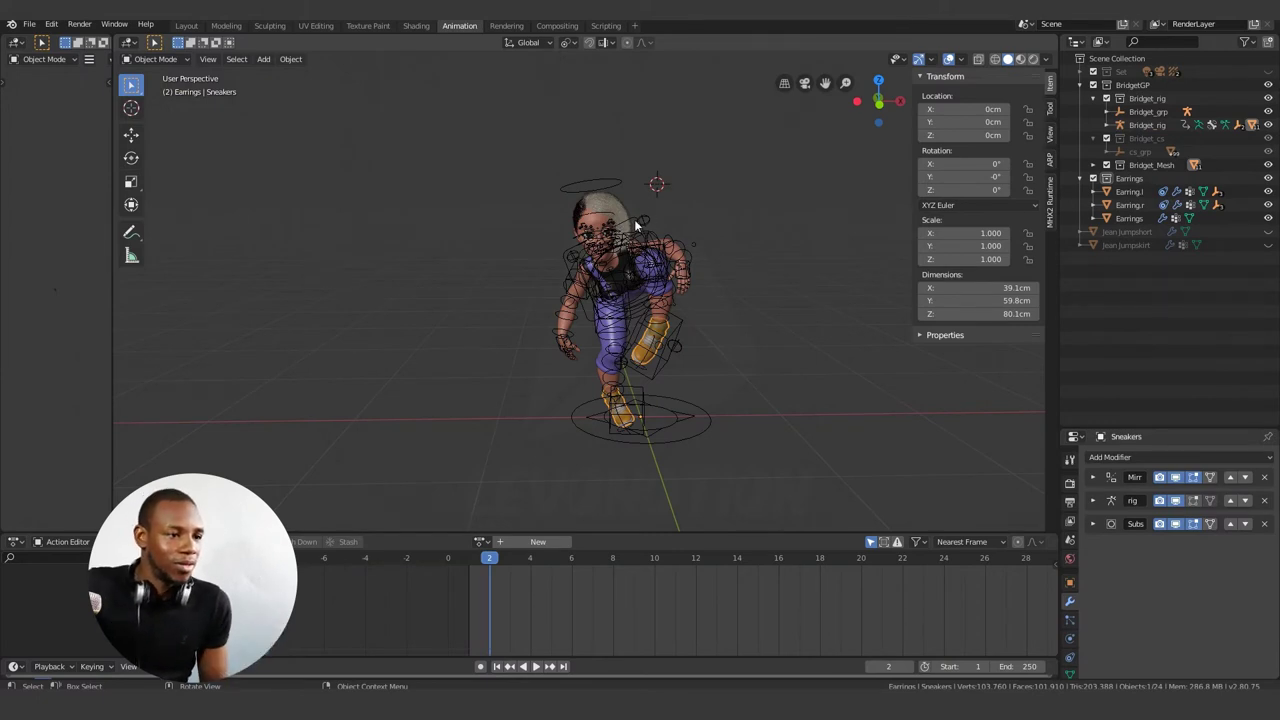
left_click(635, 226)
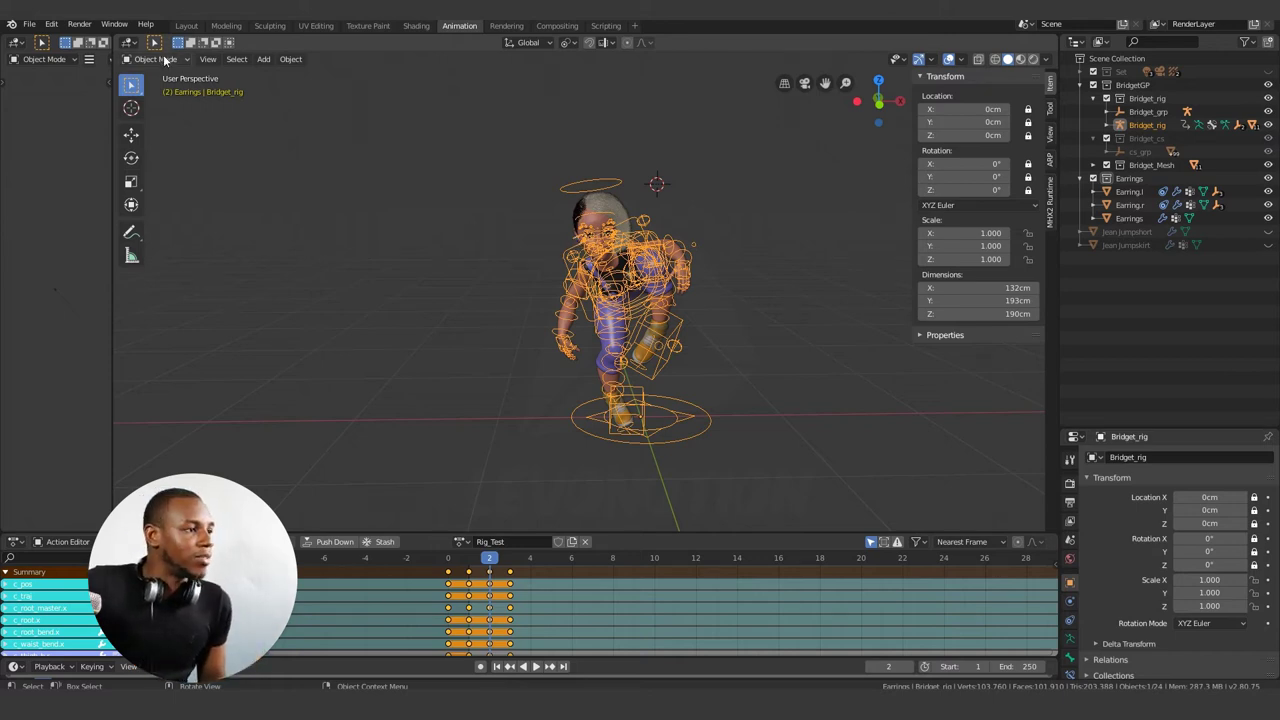
- Switch the rig into Pose Mode and back to Object Mode
left_click(155, 58)
left_click(165, 104)
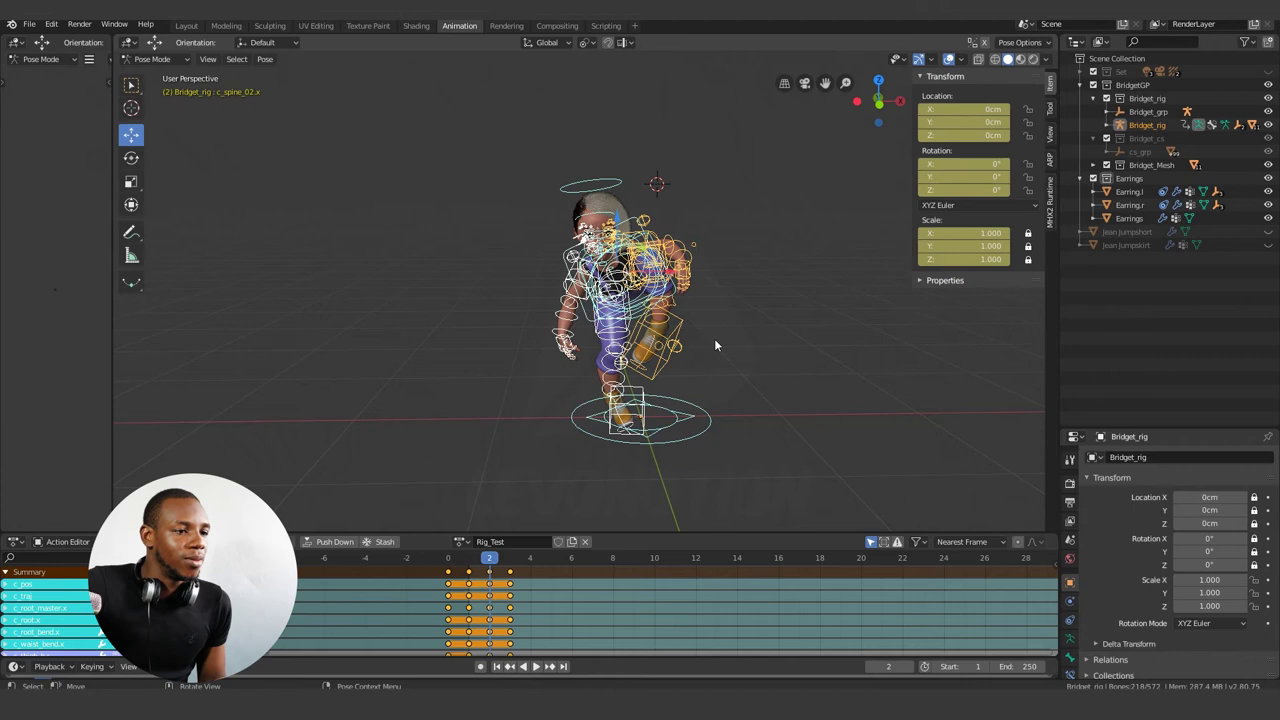
scroll(714, 338, "up", 3)
left_click(172, 58)
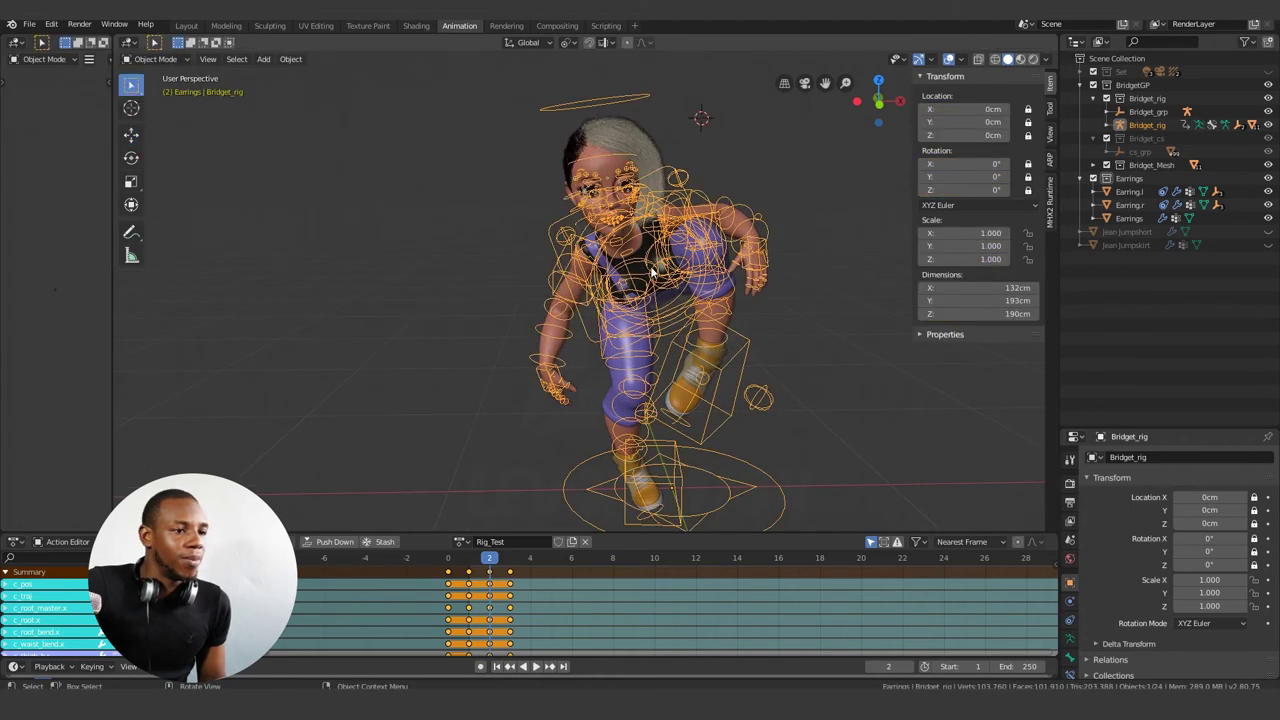
- Apply the armature modifier on the Brid_Body, Jean Jumpsuit and CropTop meshes
left_click(581, 170)
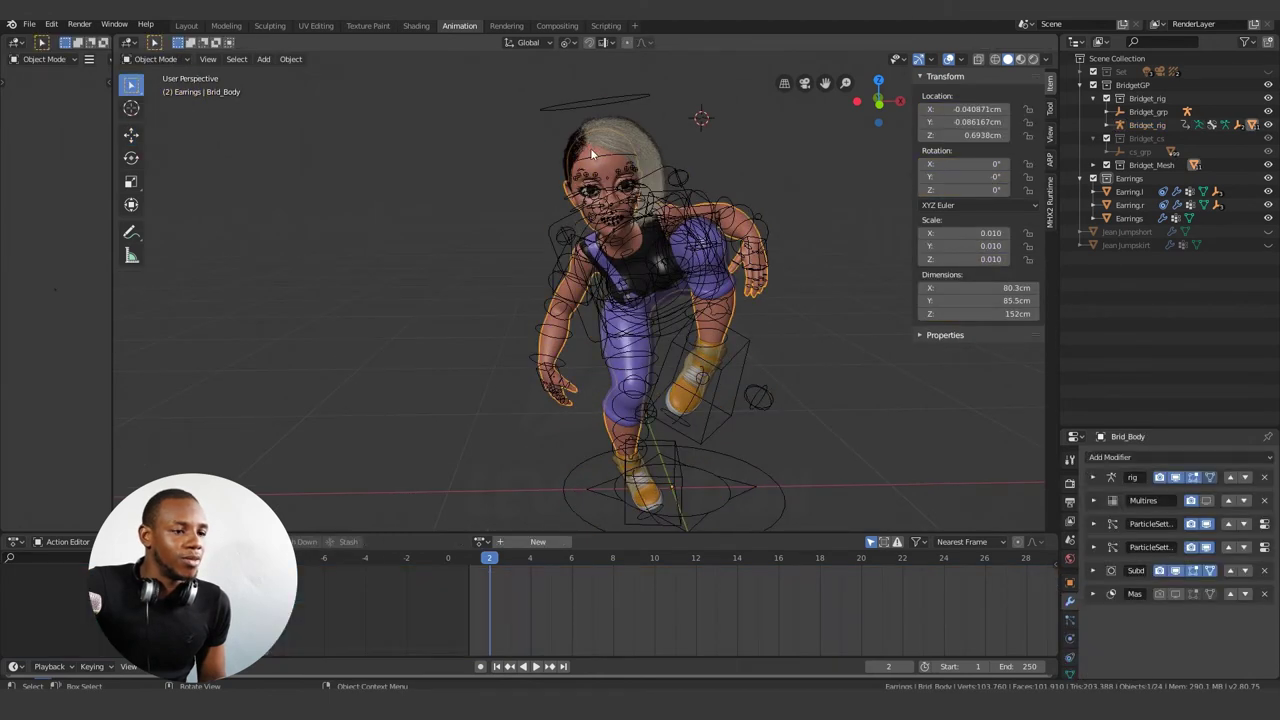
middle_click_drag(620, 183, 559, 160, "shift")
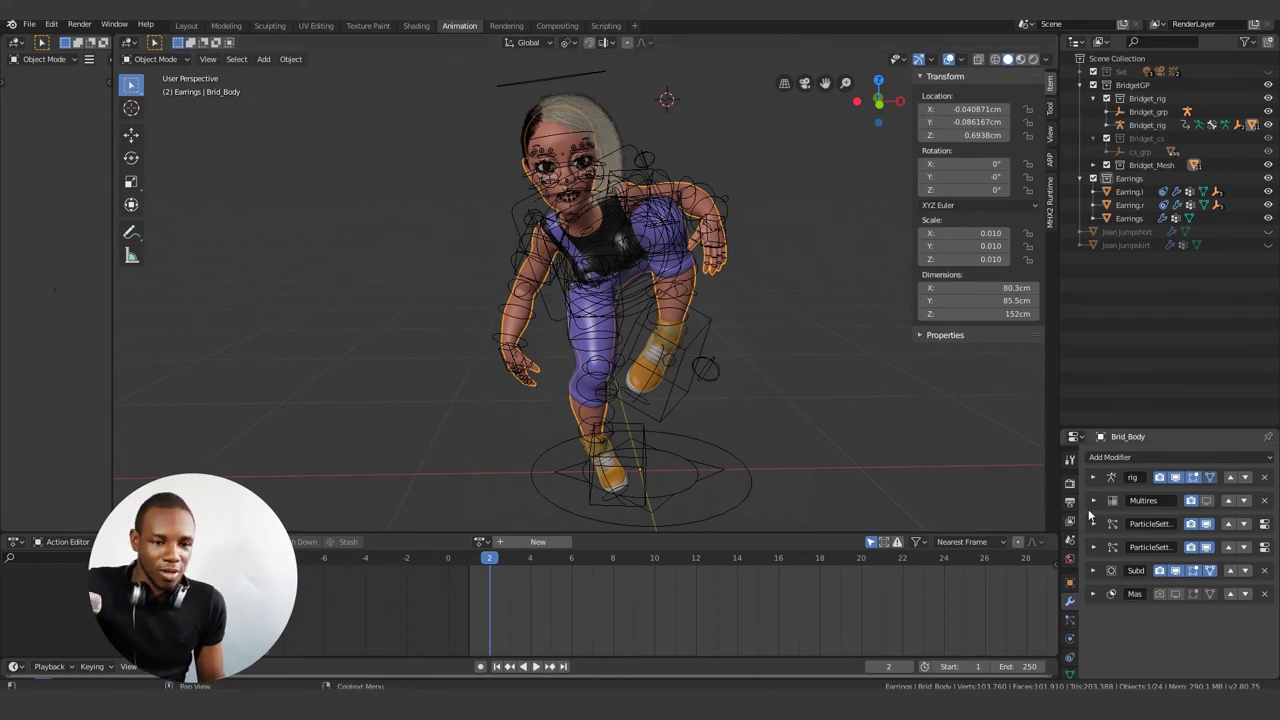
left_click(1094, 478)
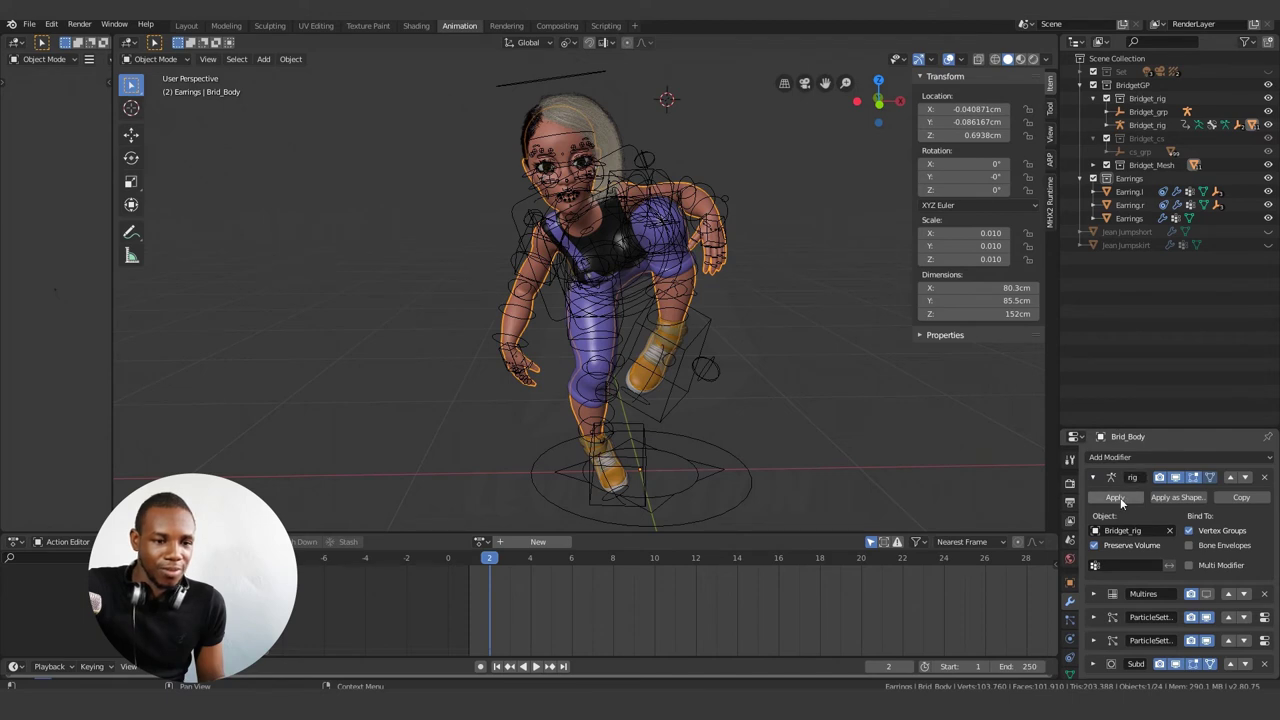
left_click(1122, 497)
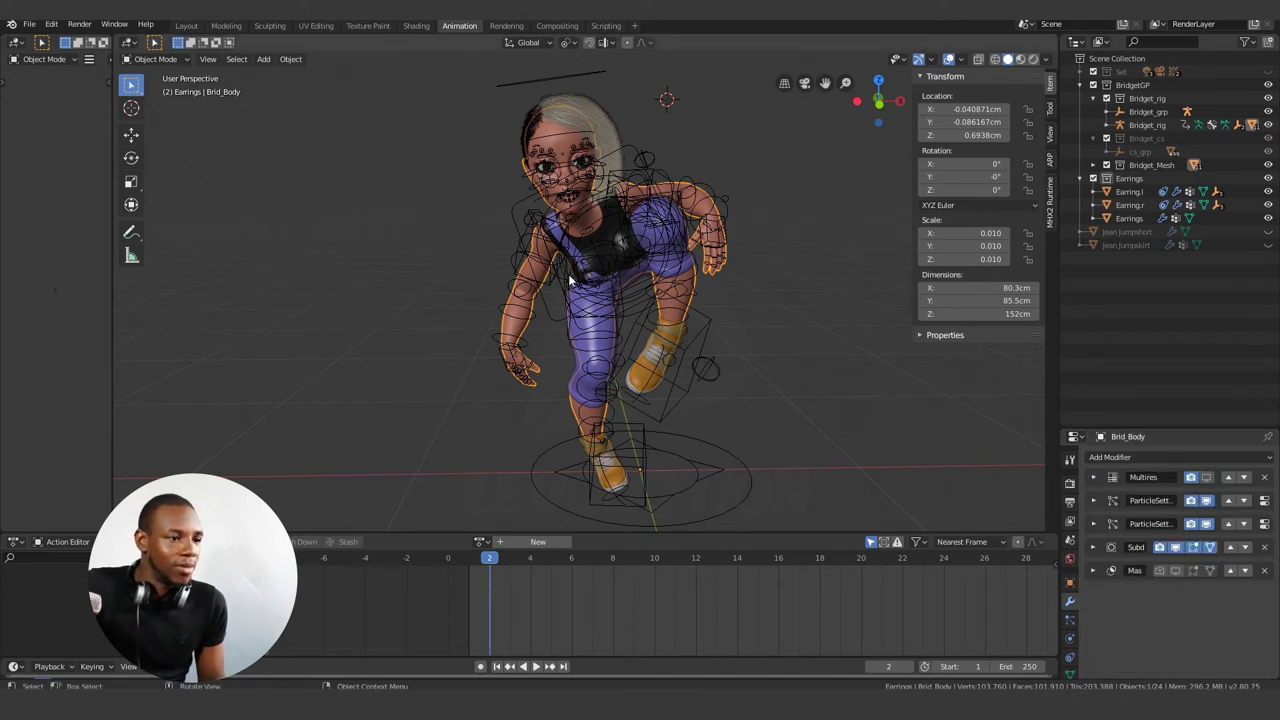
left_click(584, 368)
left_click(580, 368)
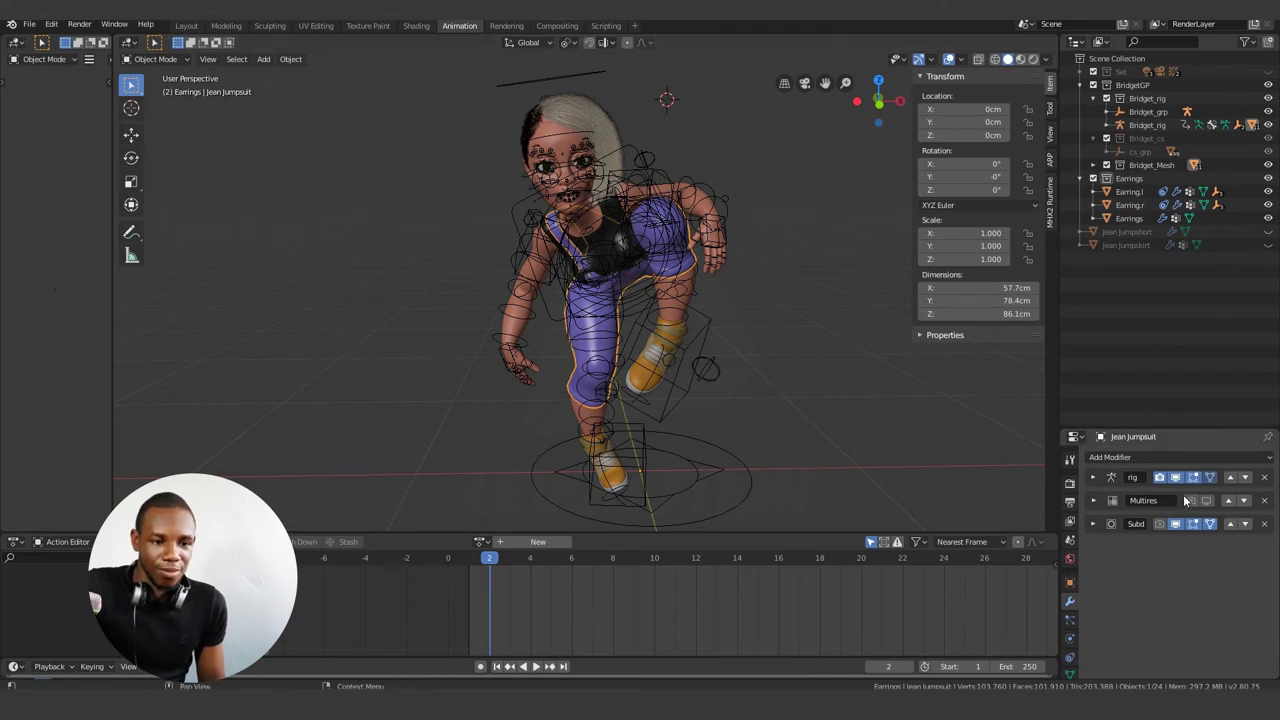
left_click(1116, 482)
left_click(1125, 500)
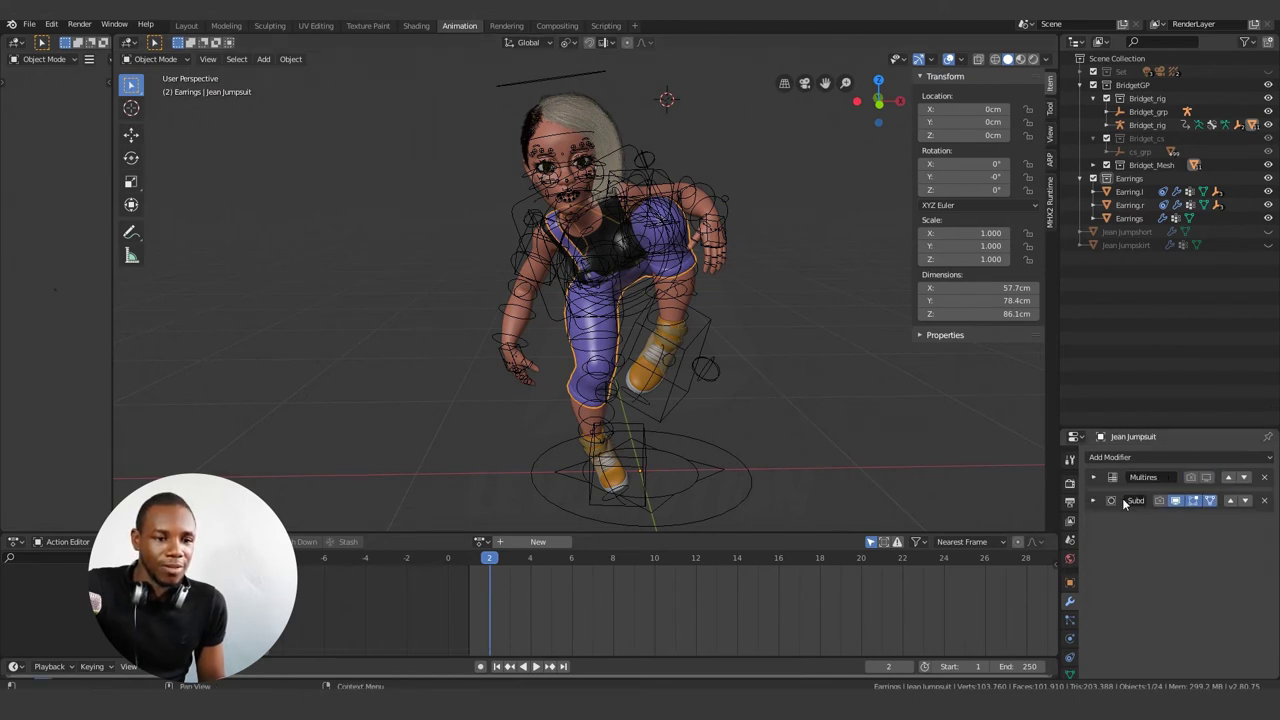
left_click(603, 241)
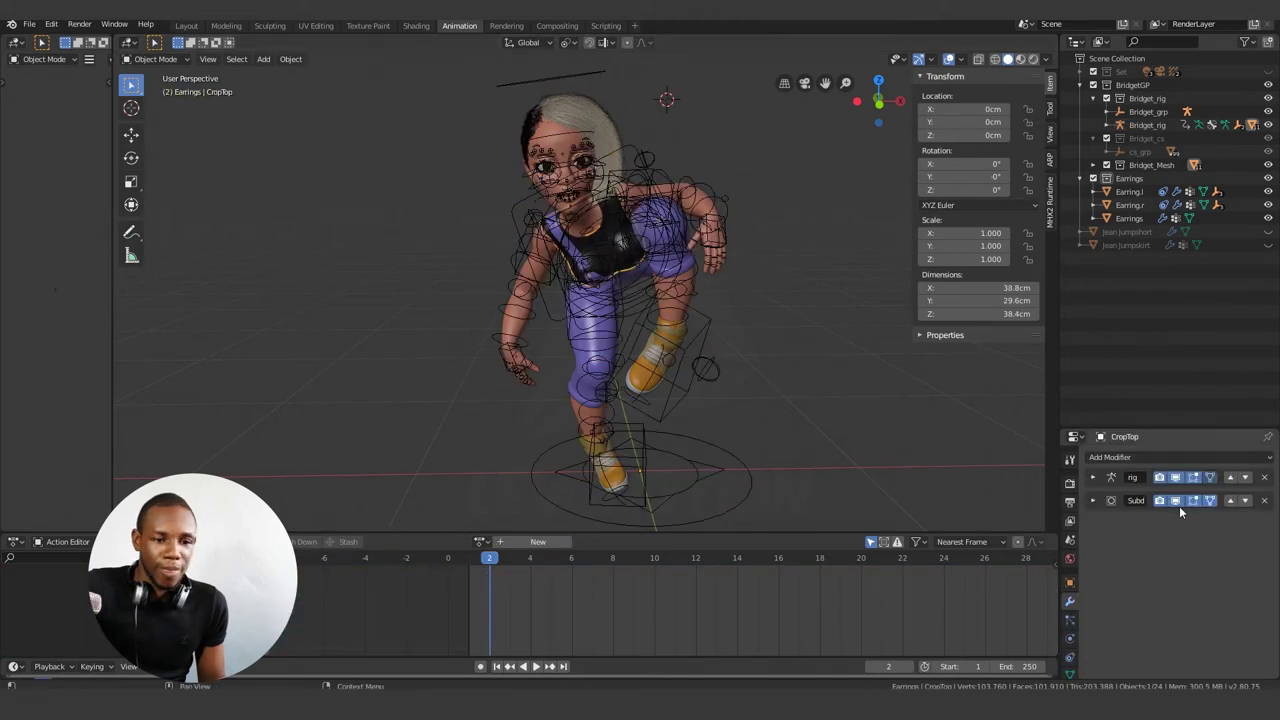
left_click(1092, 477)
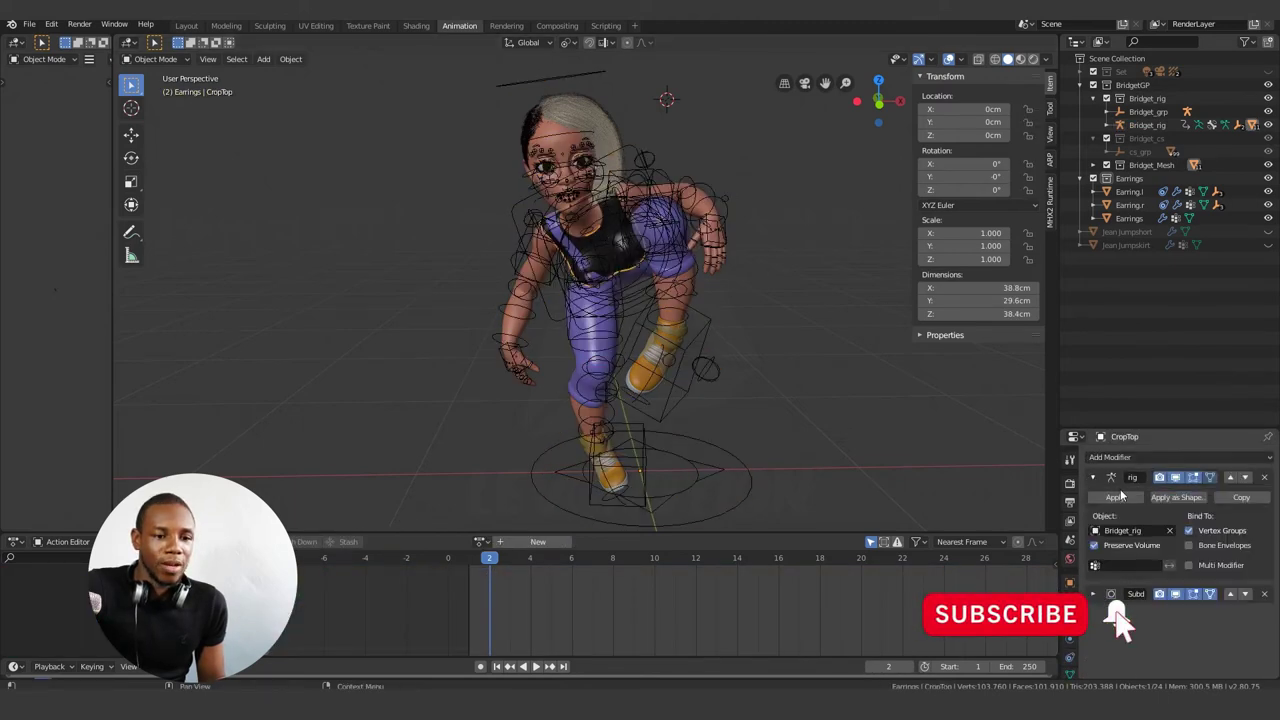
left_click(1116, 500)
left_click(591, 118)
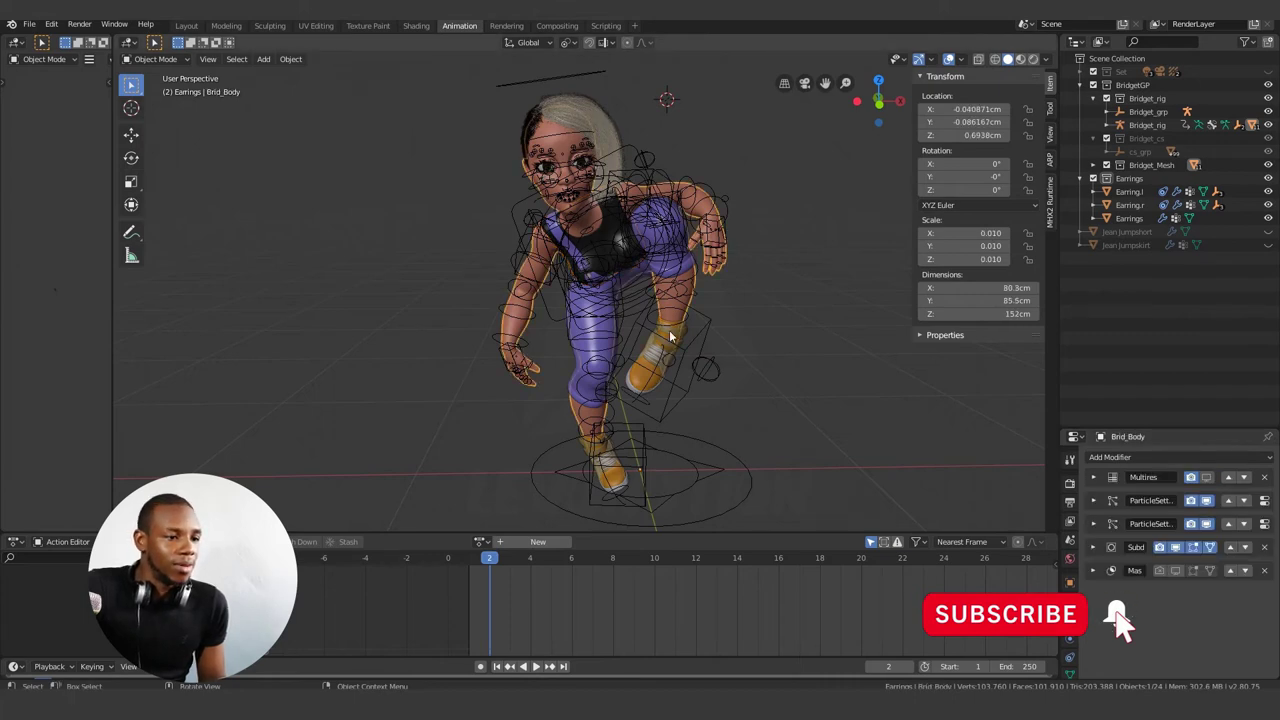
left_click(637, 381)
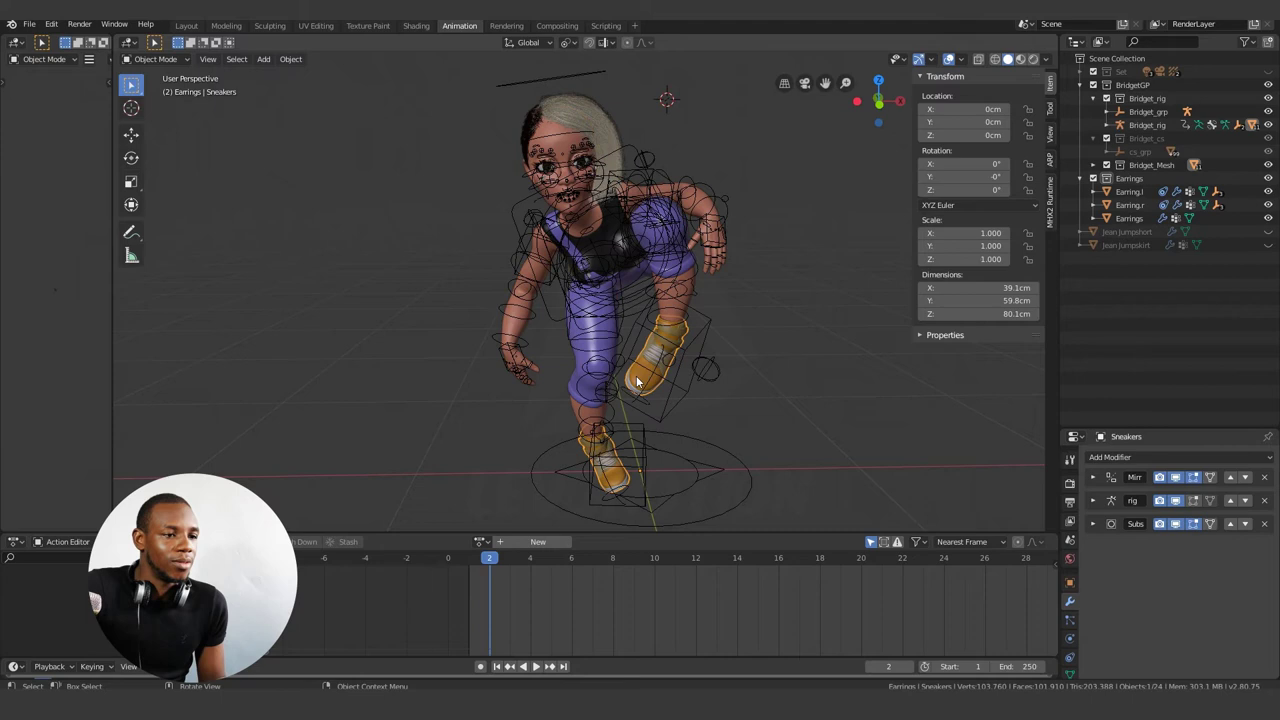
left_click(1092, 500)
left_click(1118, 521)
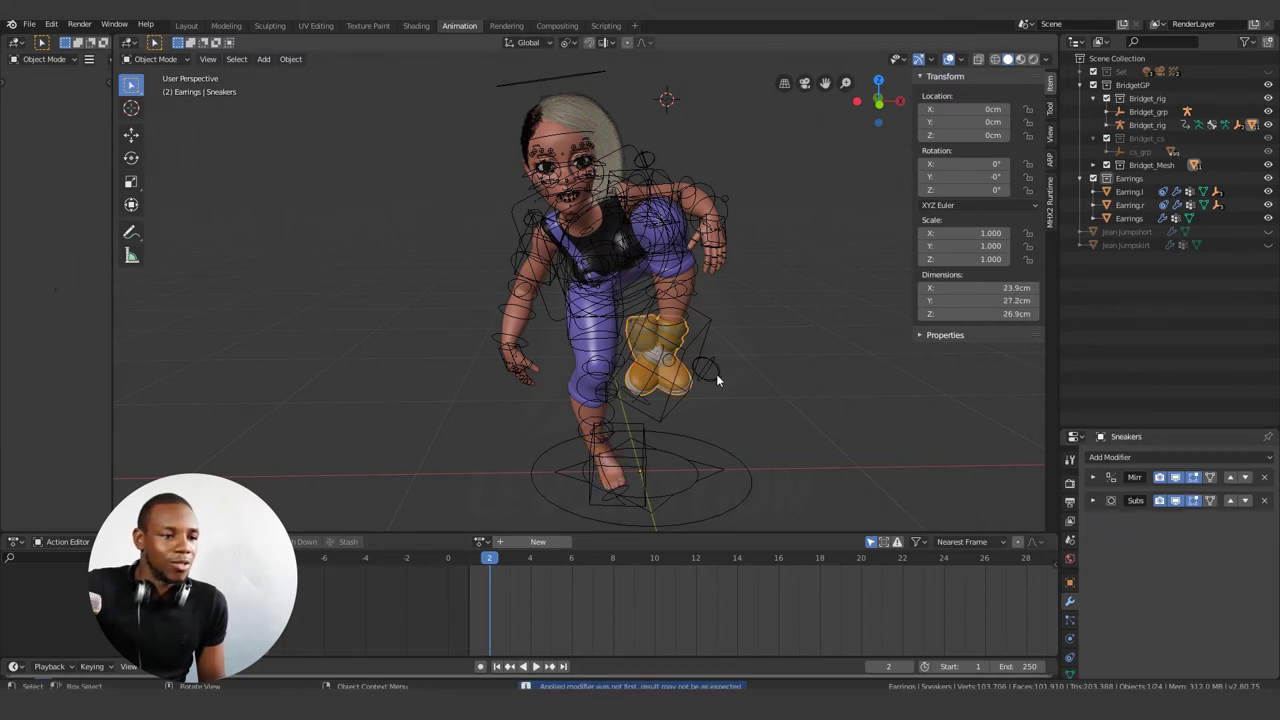
mouse_move(757, 418)
middle_mouse_down()
mouse_move(799, 376)
mouse_move(661, 400)
mouse_move(791, 417)
mouse_move(744, 402)
mouse_move(768, 416)
middle_mouse_up()
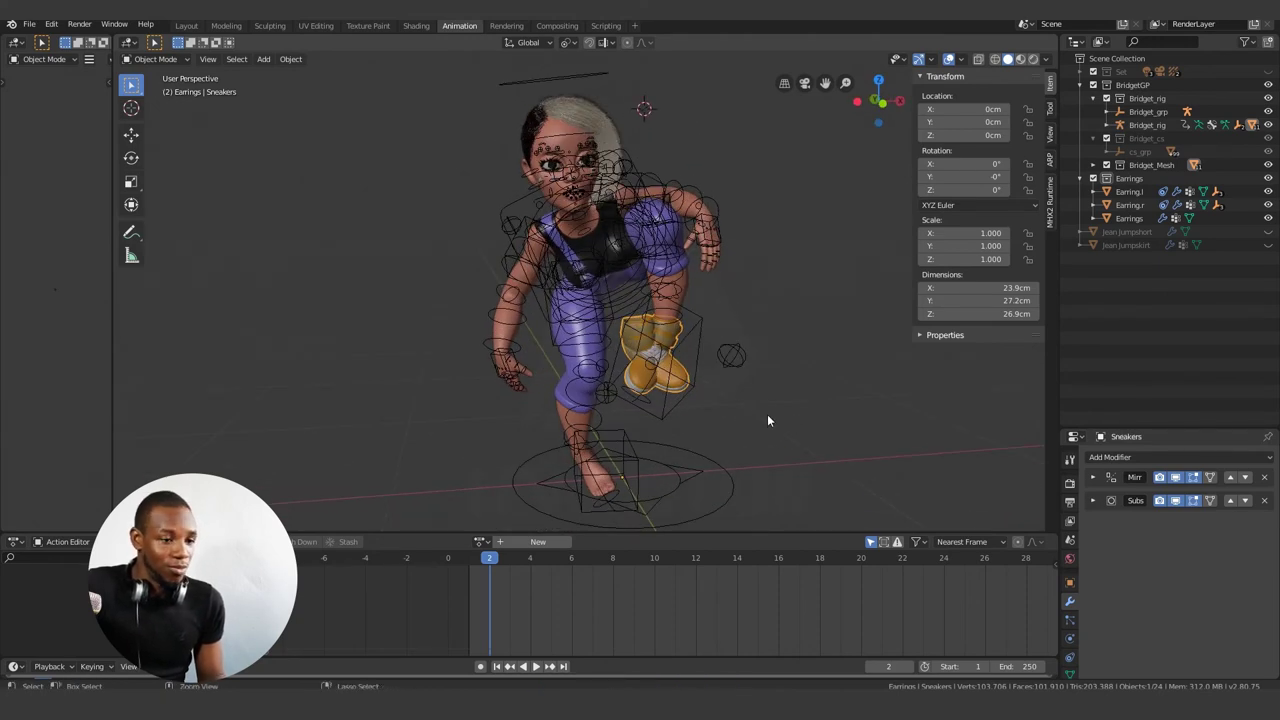
key("ctrl+p")
left_click(767, 420)
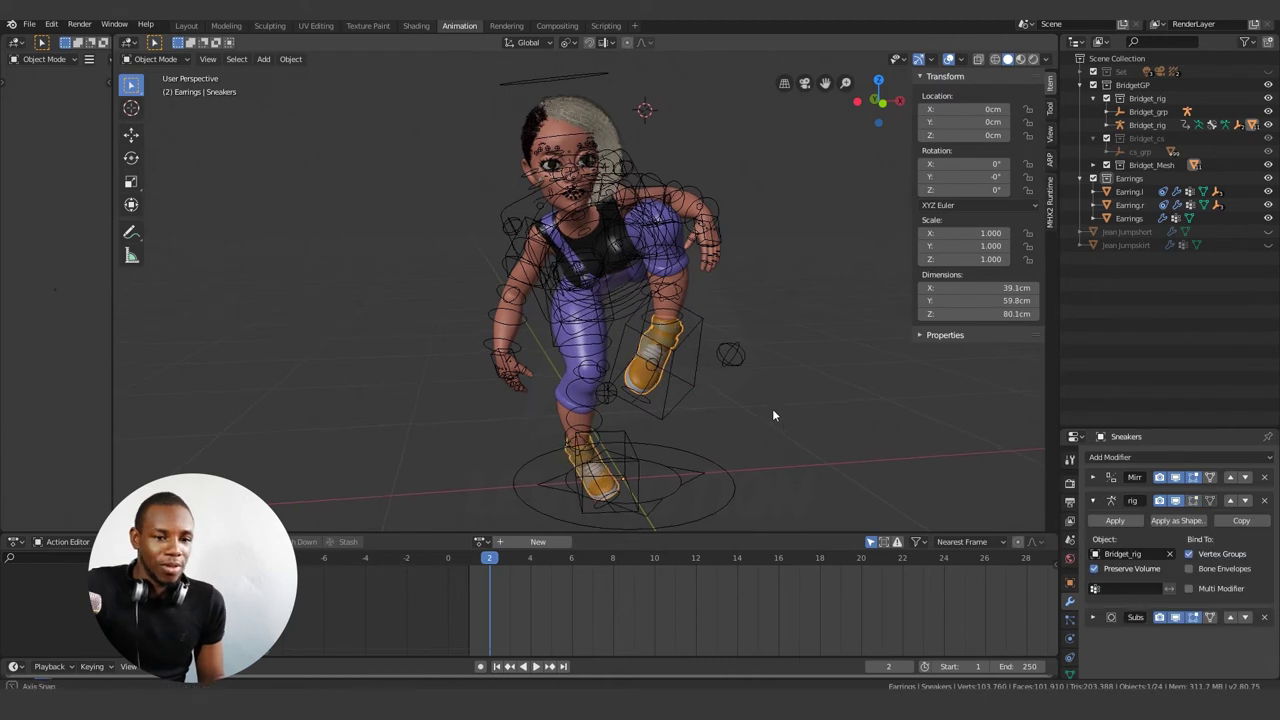
middle_click_drag(772, 408, 790, 415)
left_click(1093, 501)
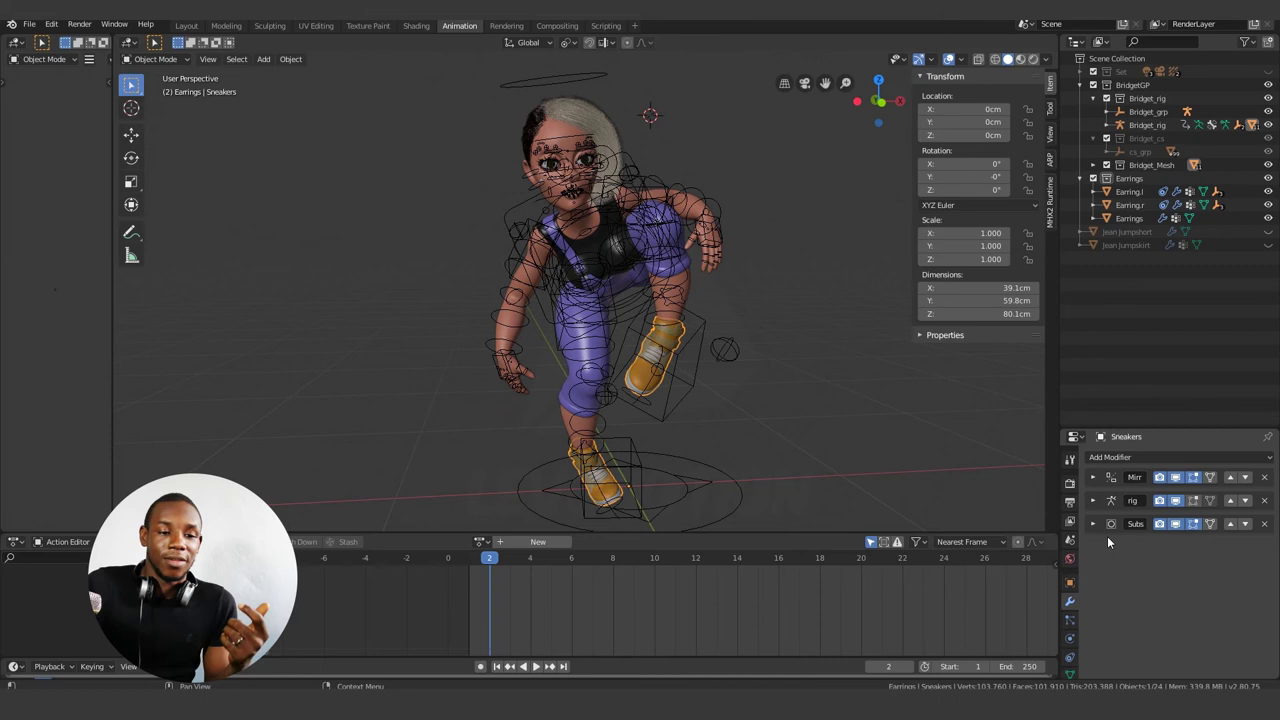
- Apply the Sneakers' Mirror modifier, then its rig Armature modifier
left_click(1092, 478)
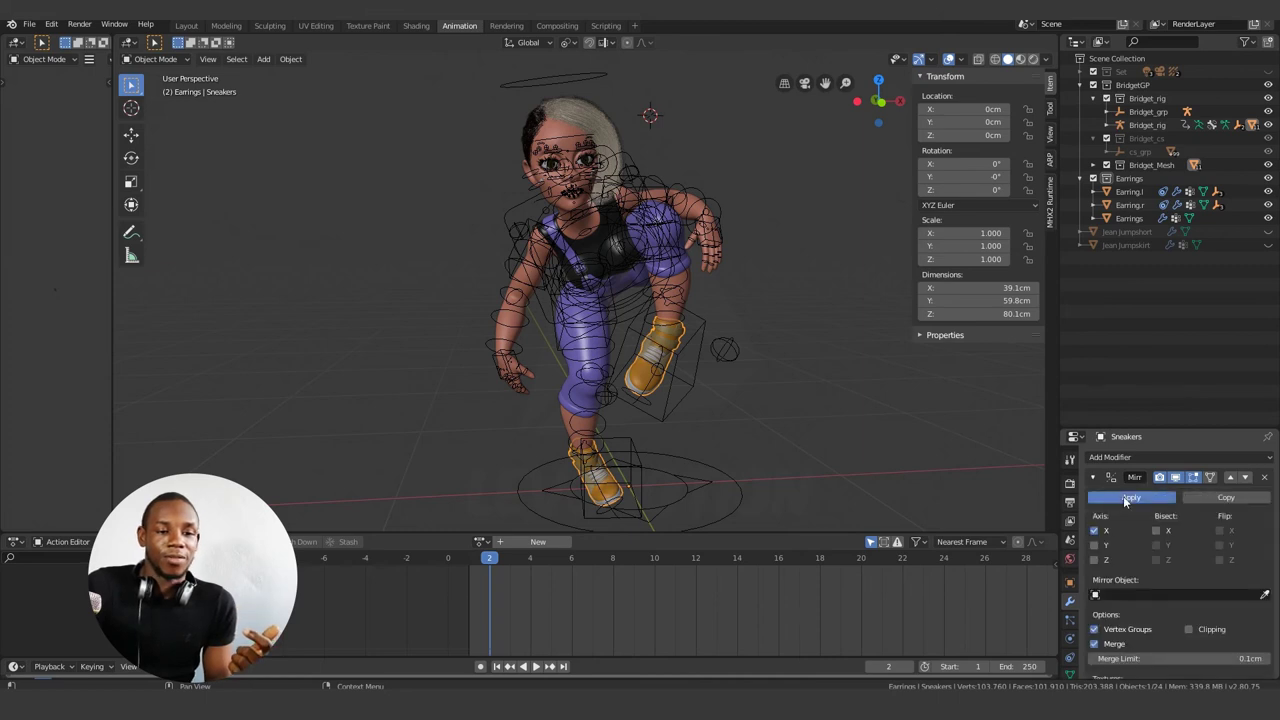
left_click(1123, 497)
left_click(1093, 478)
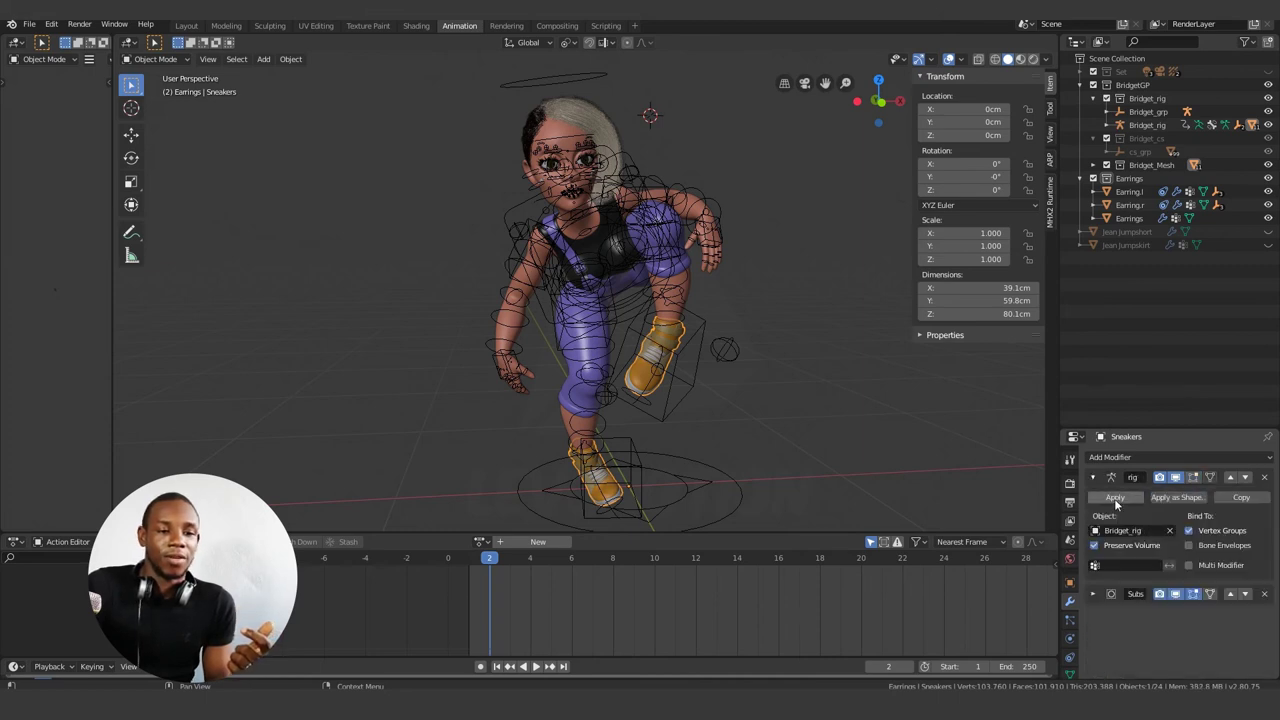
left_click(1114, 498)
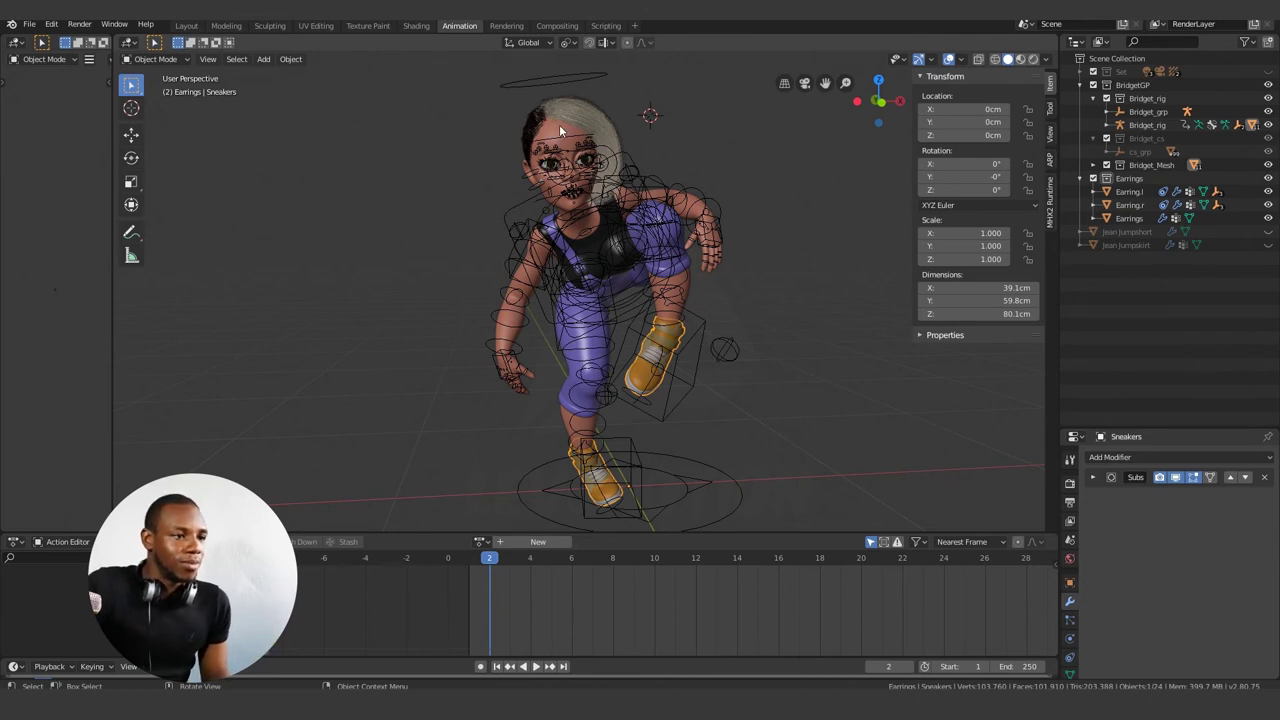
- Check the body, jumpsuit and crop top modifier stacks, then select Bridget_rig
left_click(631, 148)
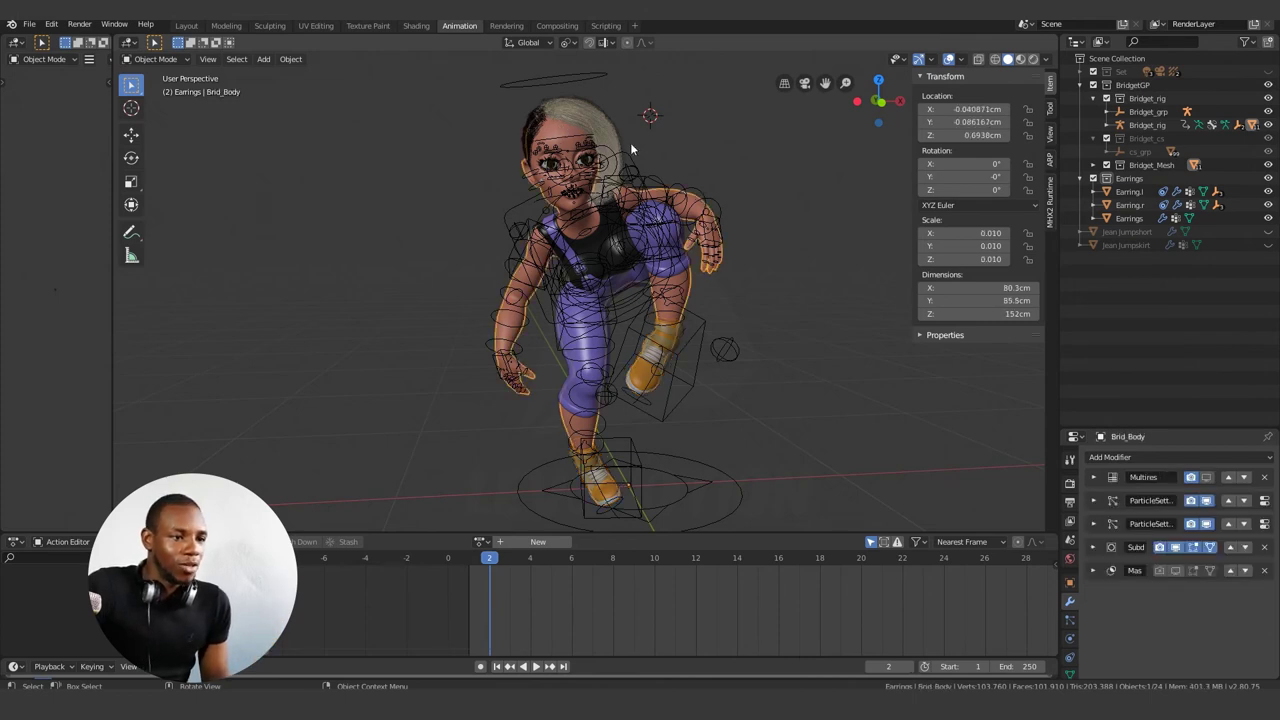
left_click(566, 407)
left_click(613, 491)
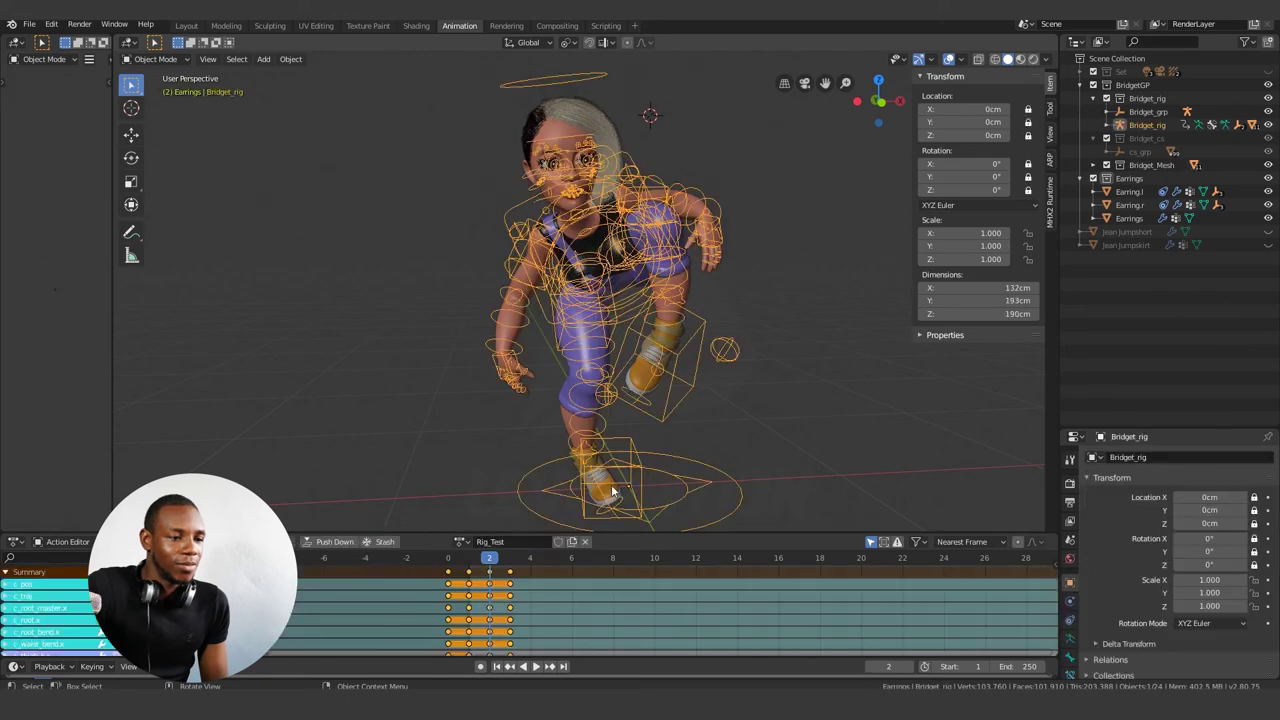
left_click(637, 377)
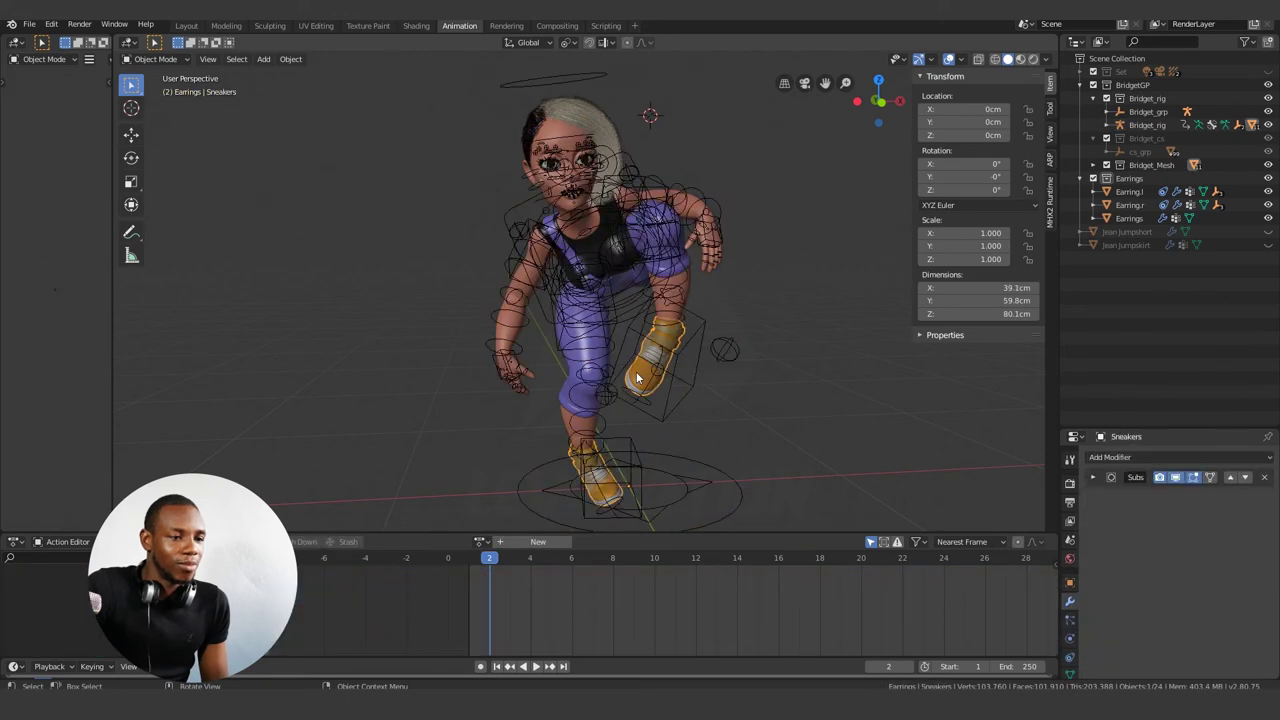
left_click(563, 397)
left_click(594, 239)
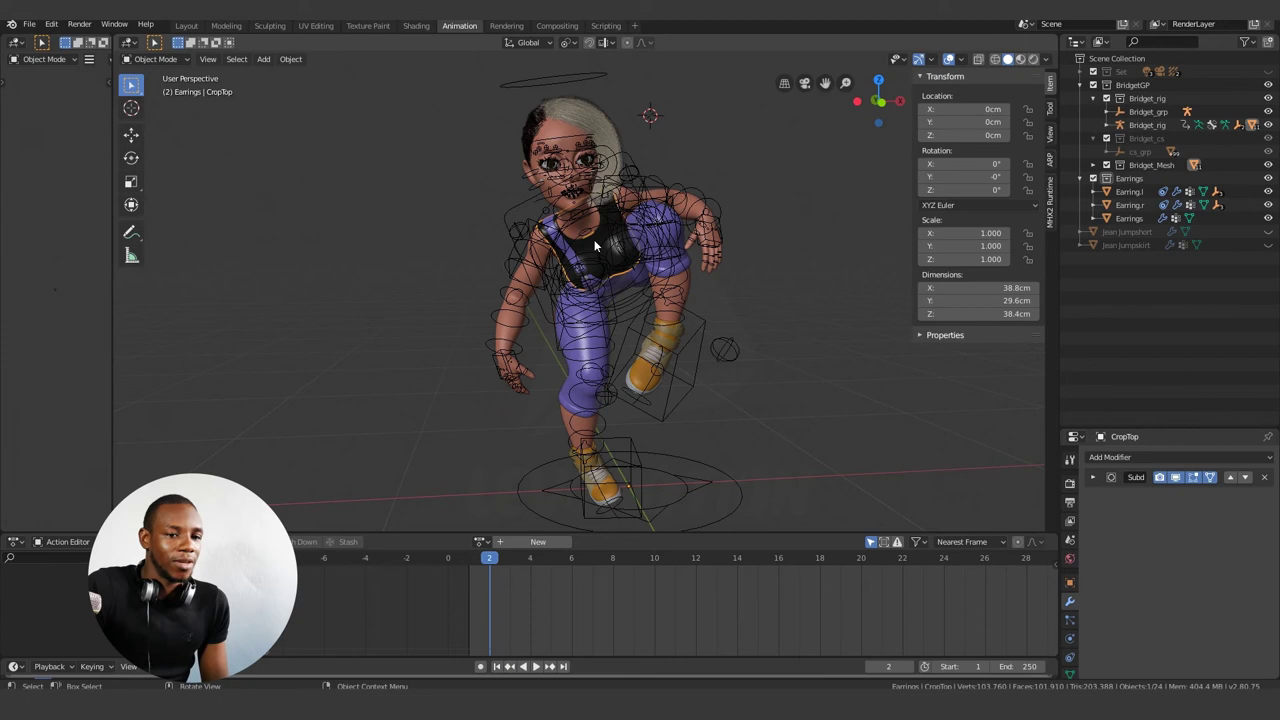
left_click(508, 214)
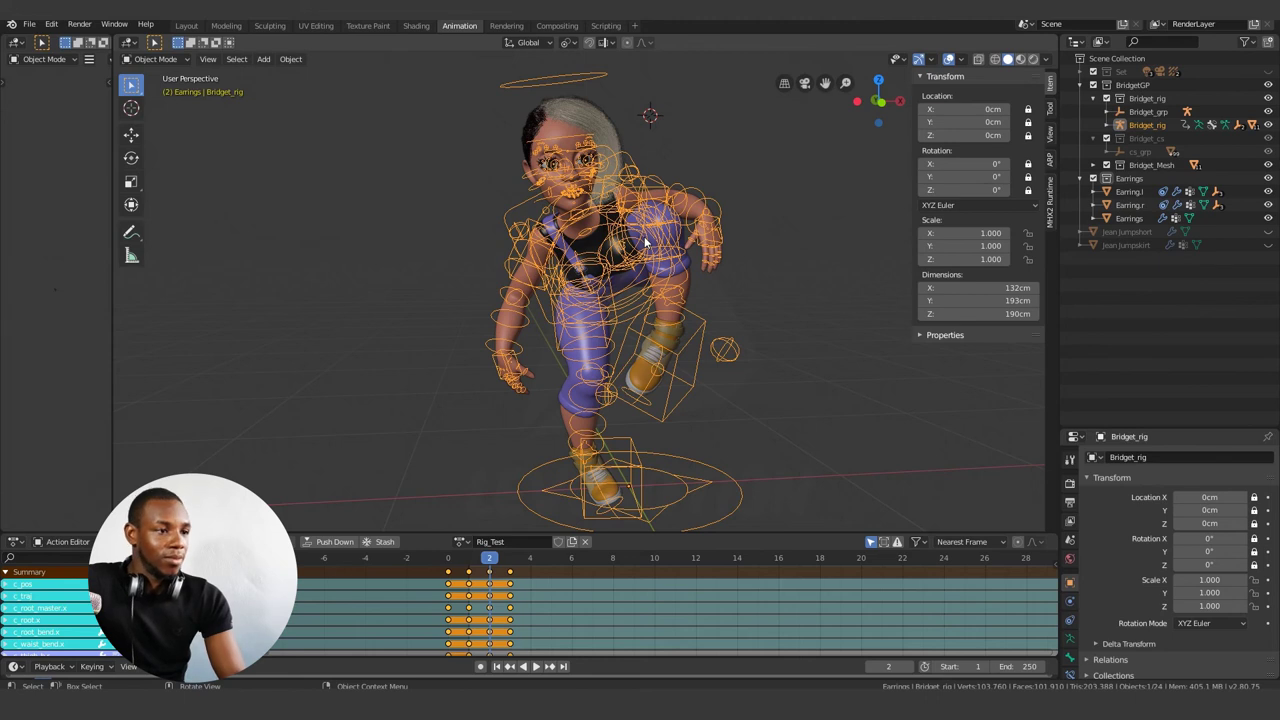
- Delete Bridget_rig and orbit to confirm the character keeps her baked pose
key("Delete")
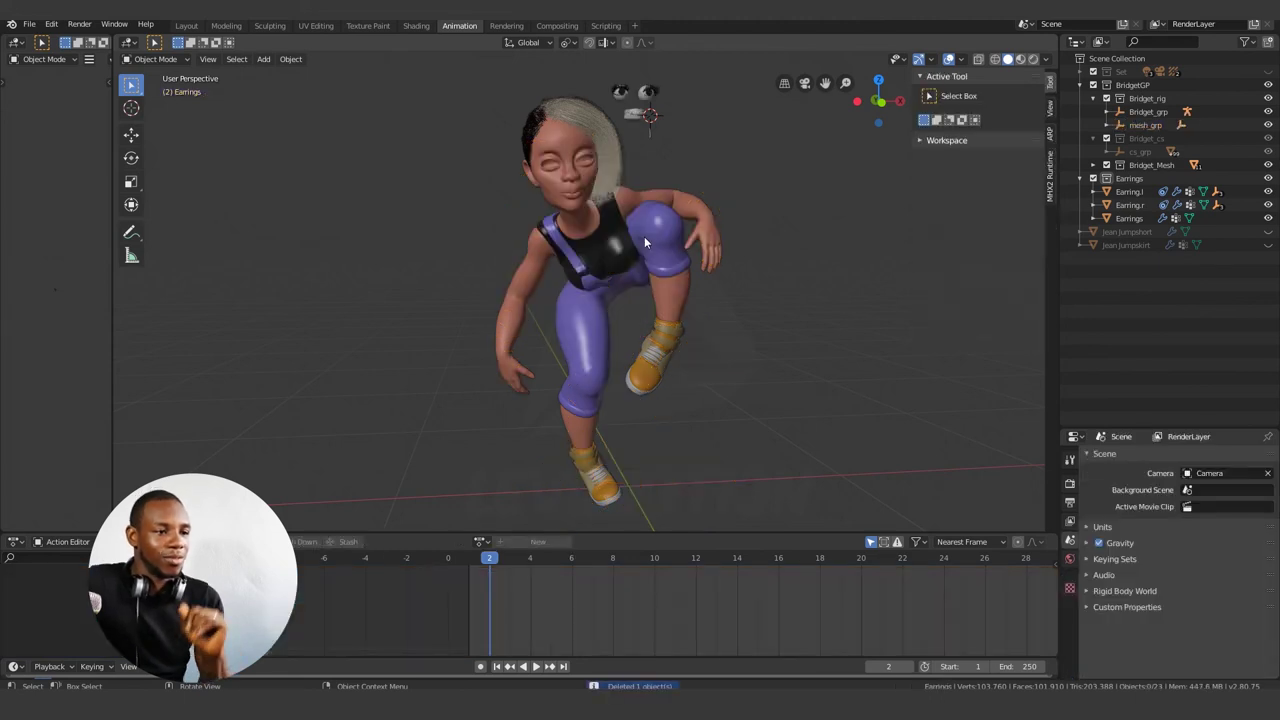
scroll(644, 236, "down", 1)
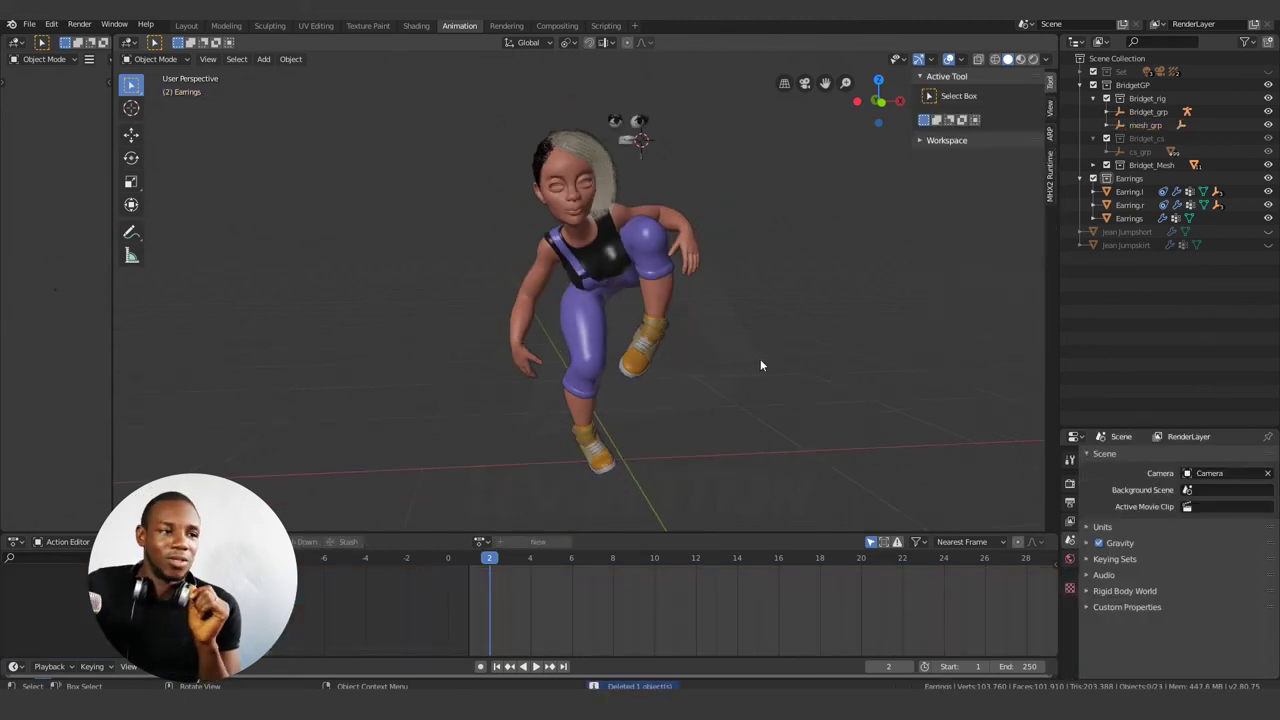
mouse_move(750, 356)
middle_mouse_down()
mouse_move(718, 350)
mouse_move(744, 257)
mouse_move(750, 351)
middle_mouse_up()
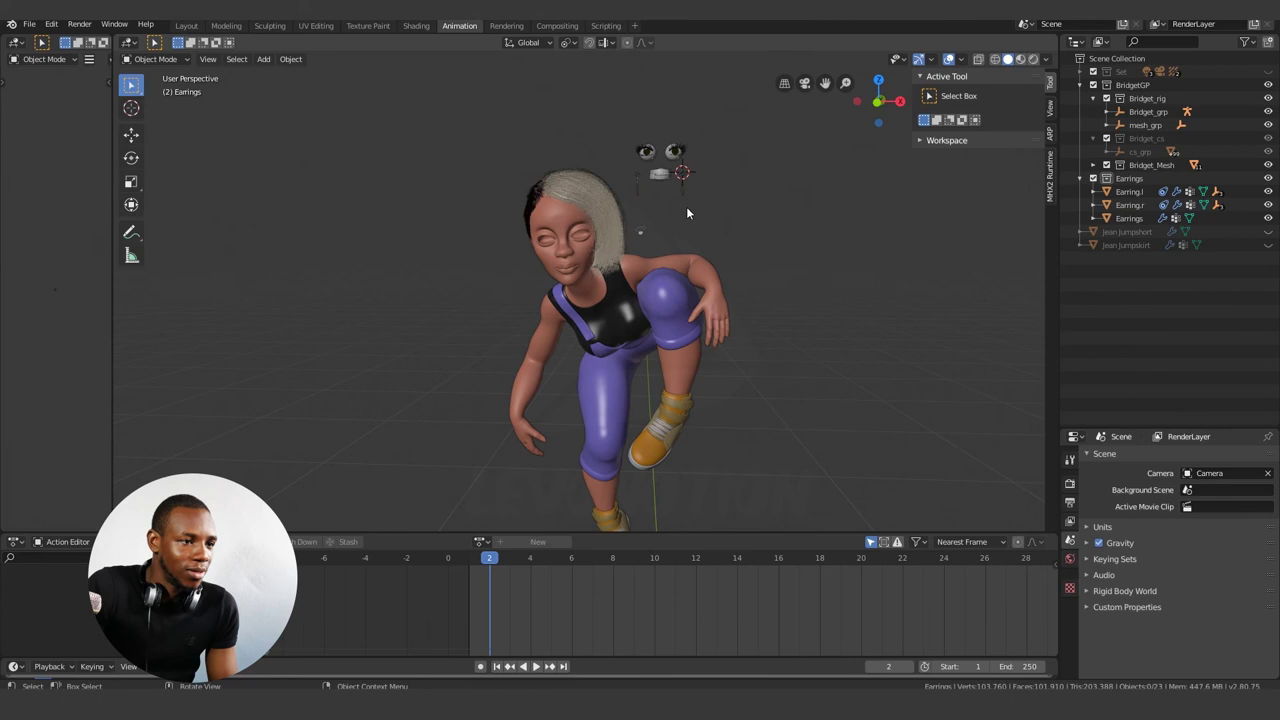
mouse_move(687, 212)
middle_mouse_down()
mouse_move(771, 249)
mouse_move(709, 220)
mouse_move(713, 205)
middle_mouse_up()
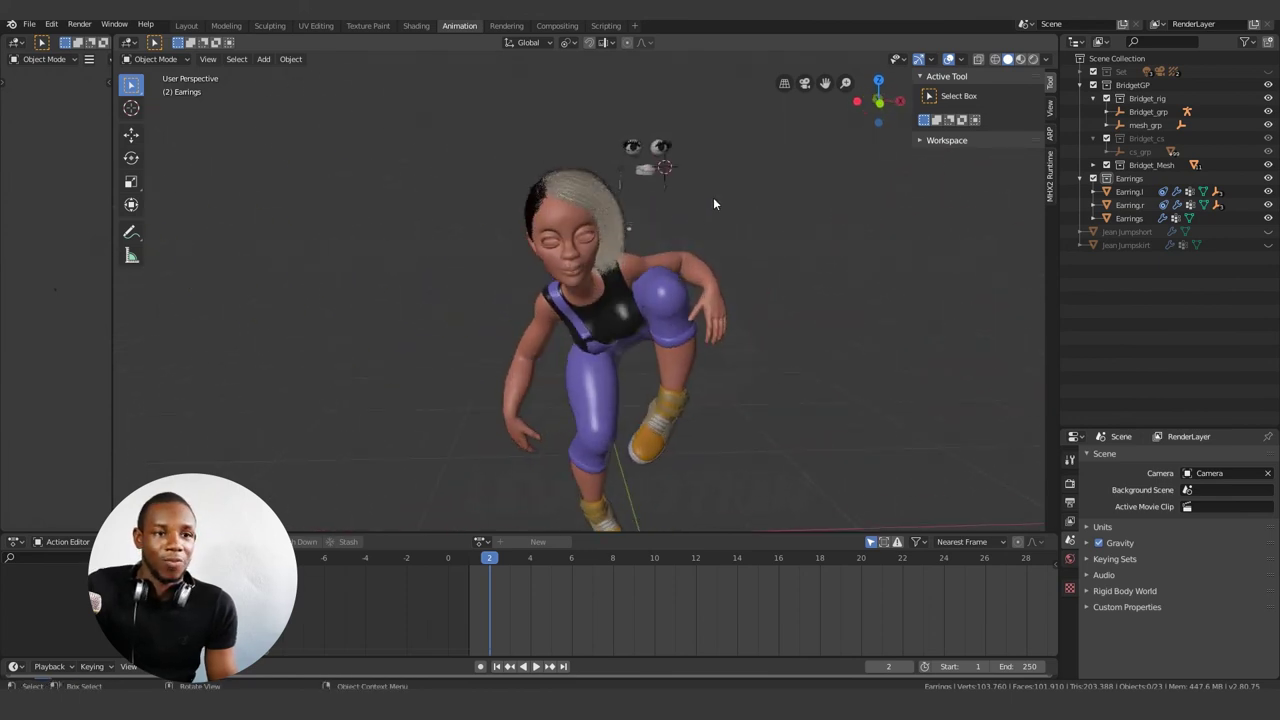
left_click(635, 146)
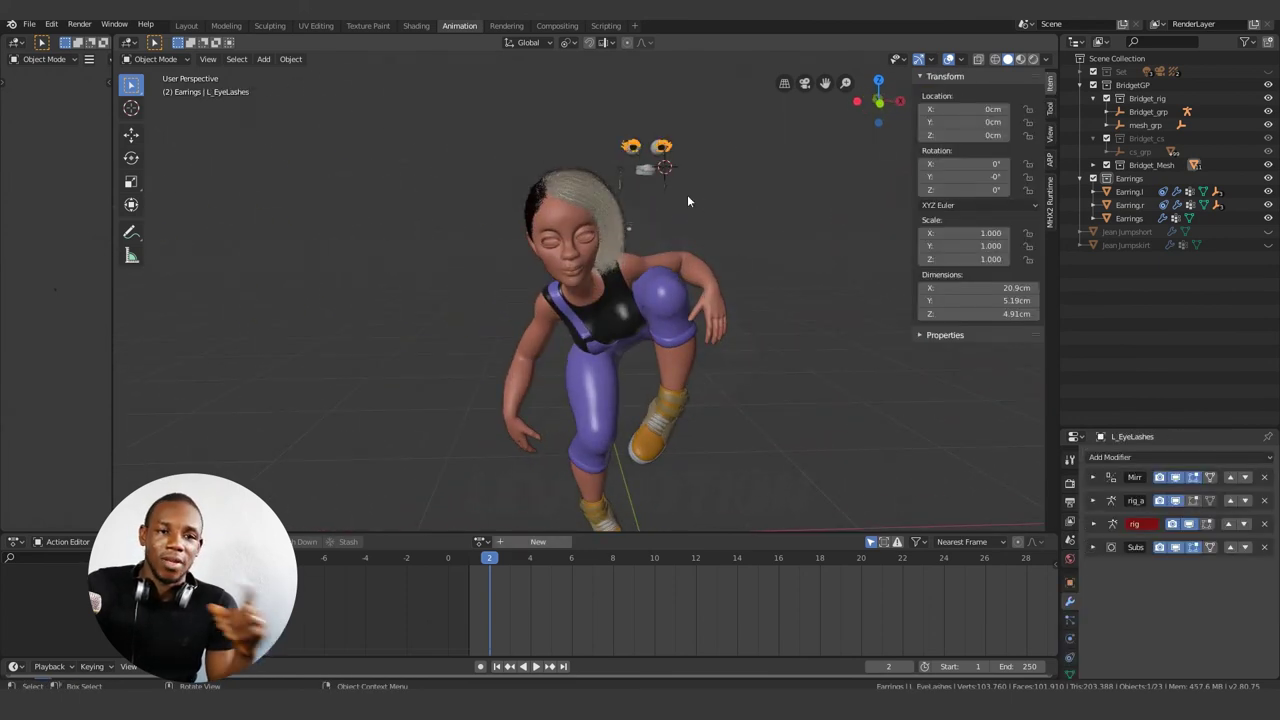